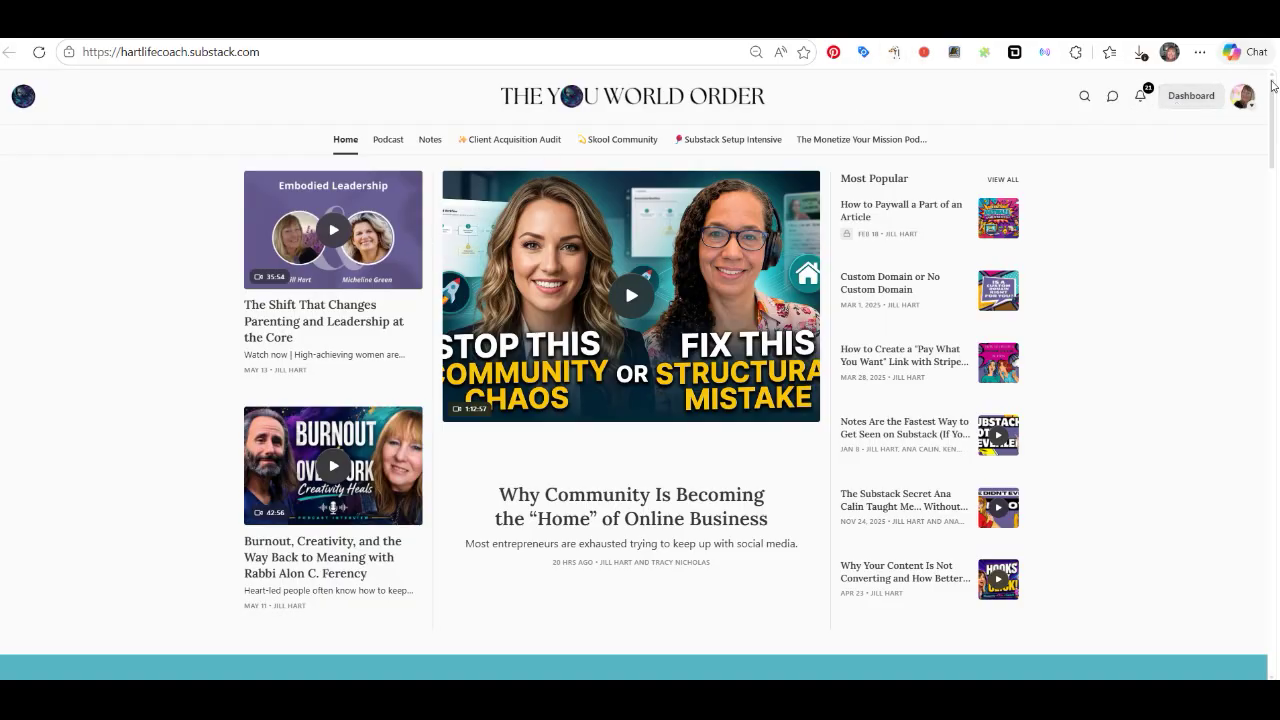
- Go from the publication's dashboard to its Sections settings and open the form for adding a new section
click(1176, 114)
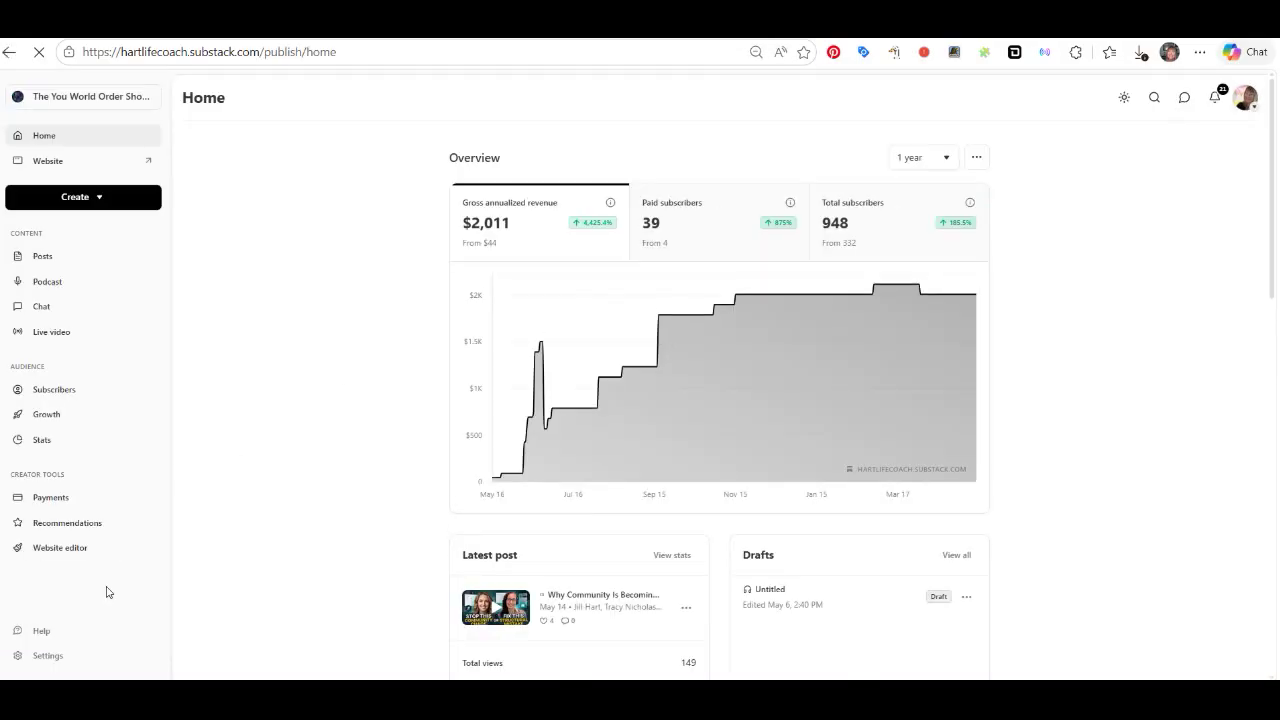
click(47, 659)
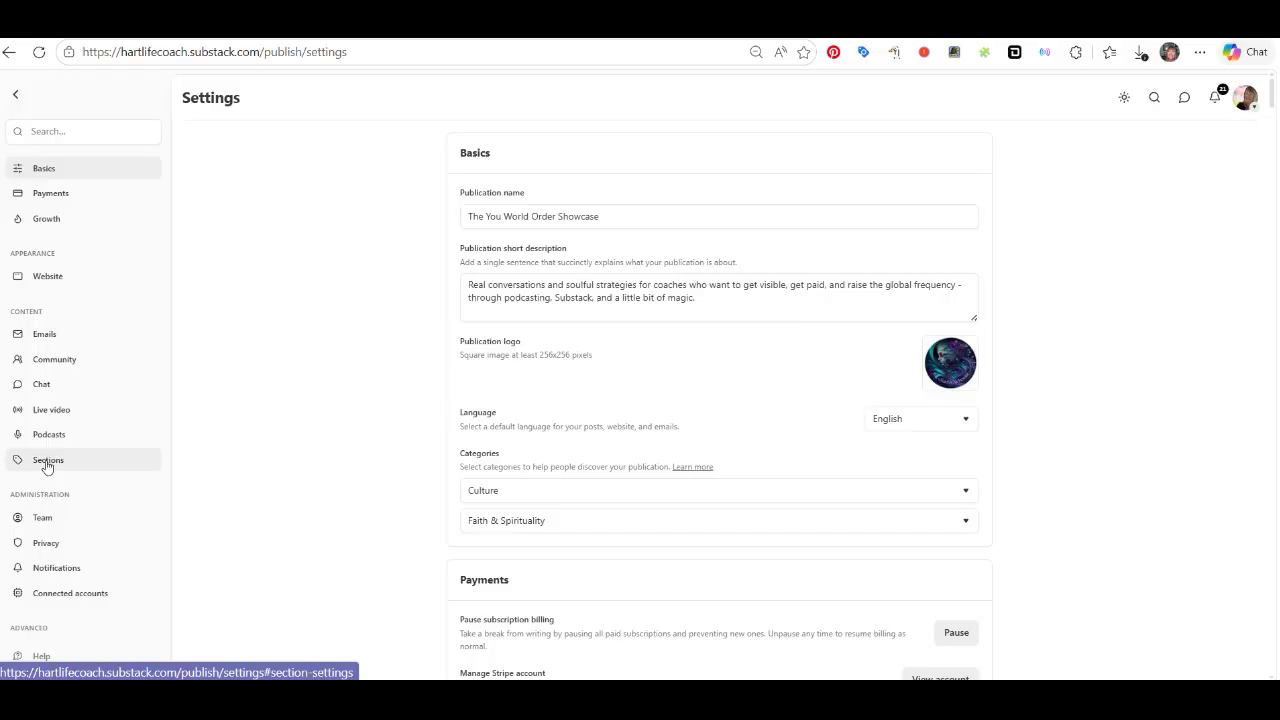
click(46, 462)
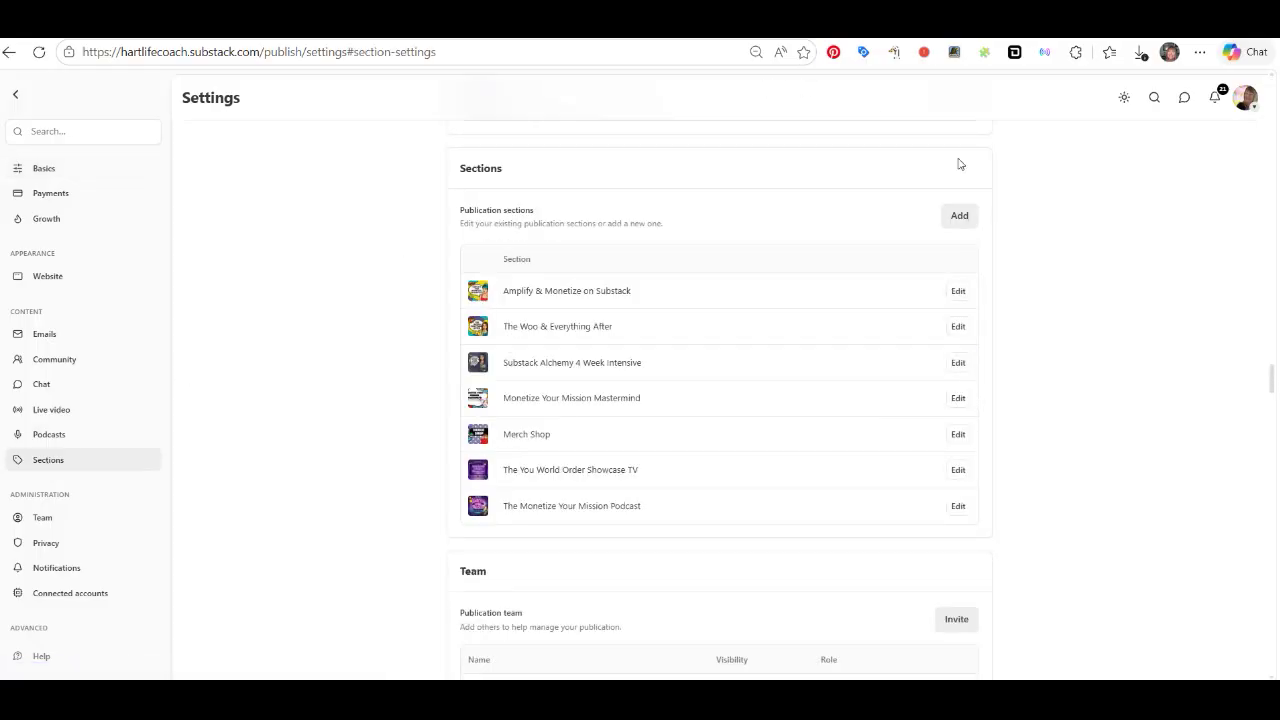
click(958, 217)
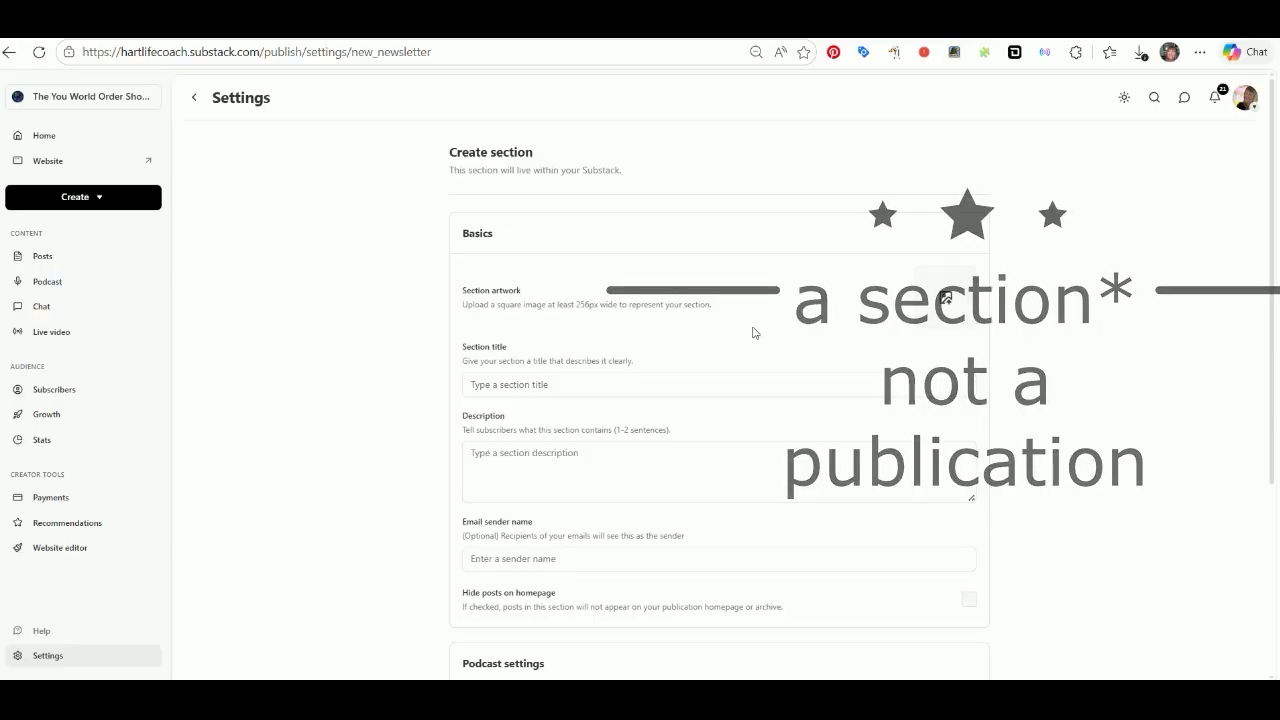
- Review the new section form's basics, podcast and subscriber settings, and cancel without creating a section
scroll(678, 381, down, 1)
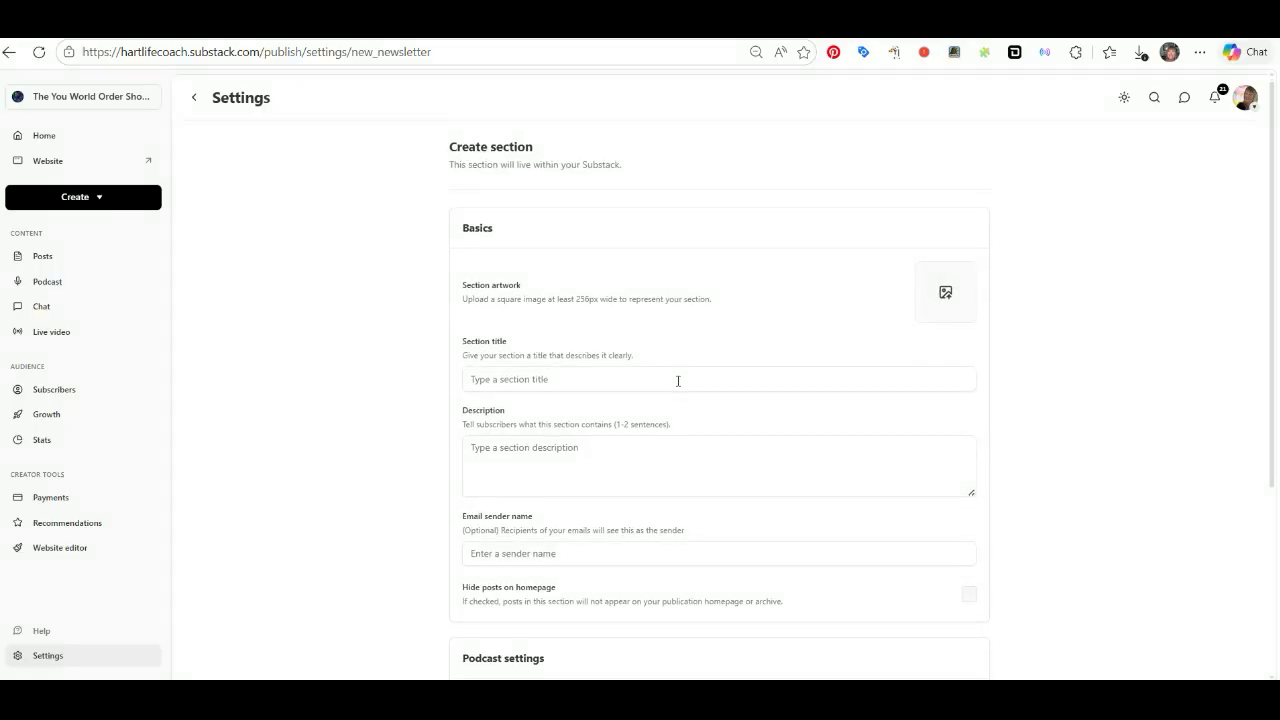
scroll(678, 381, down, 2)
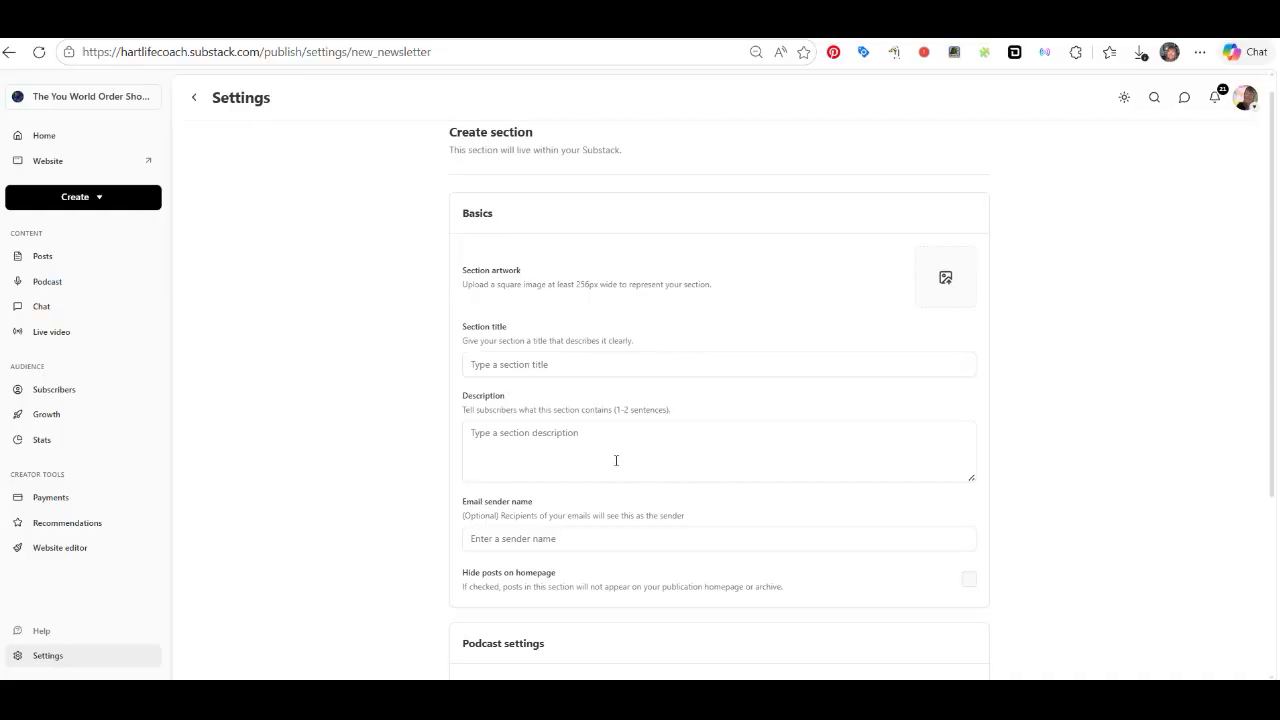
scroll(612, 458, down, 1)
scroll(616, 460, up, 1)
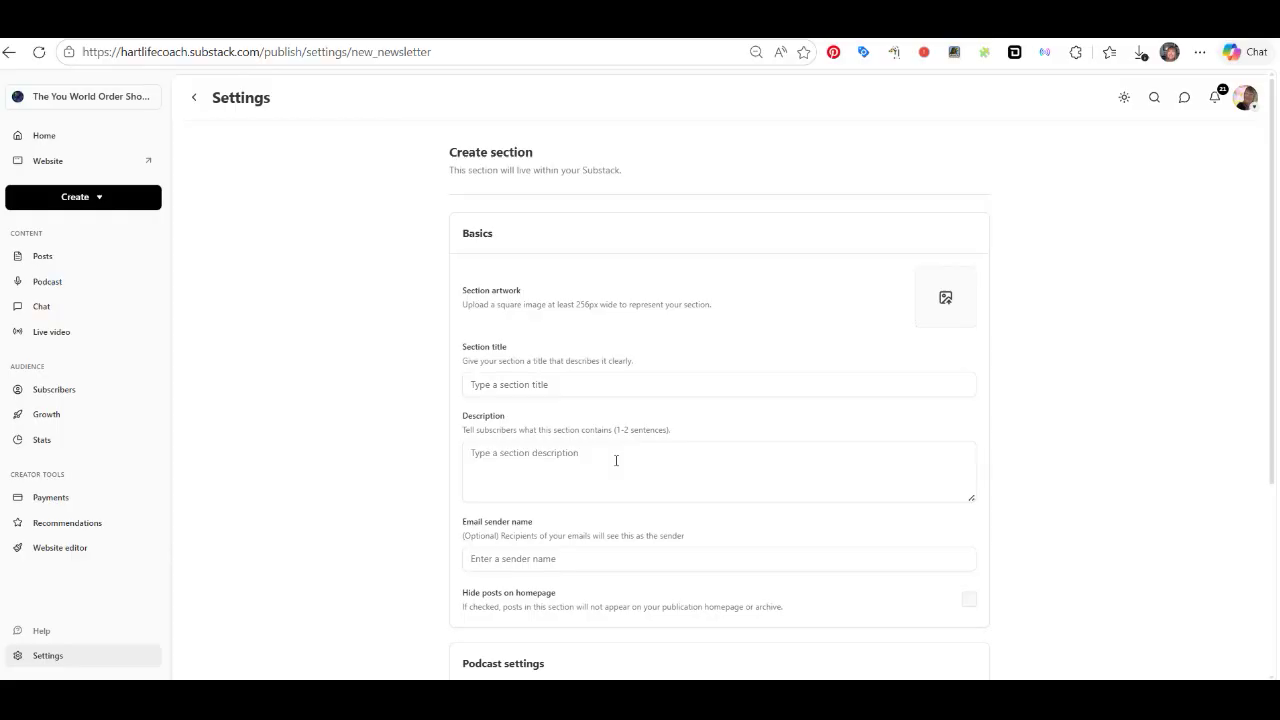
scroll(616, 460, down, 1)
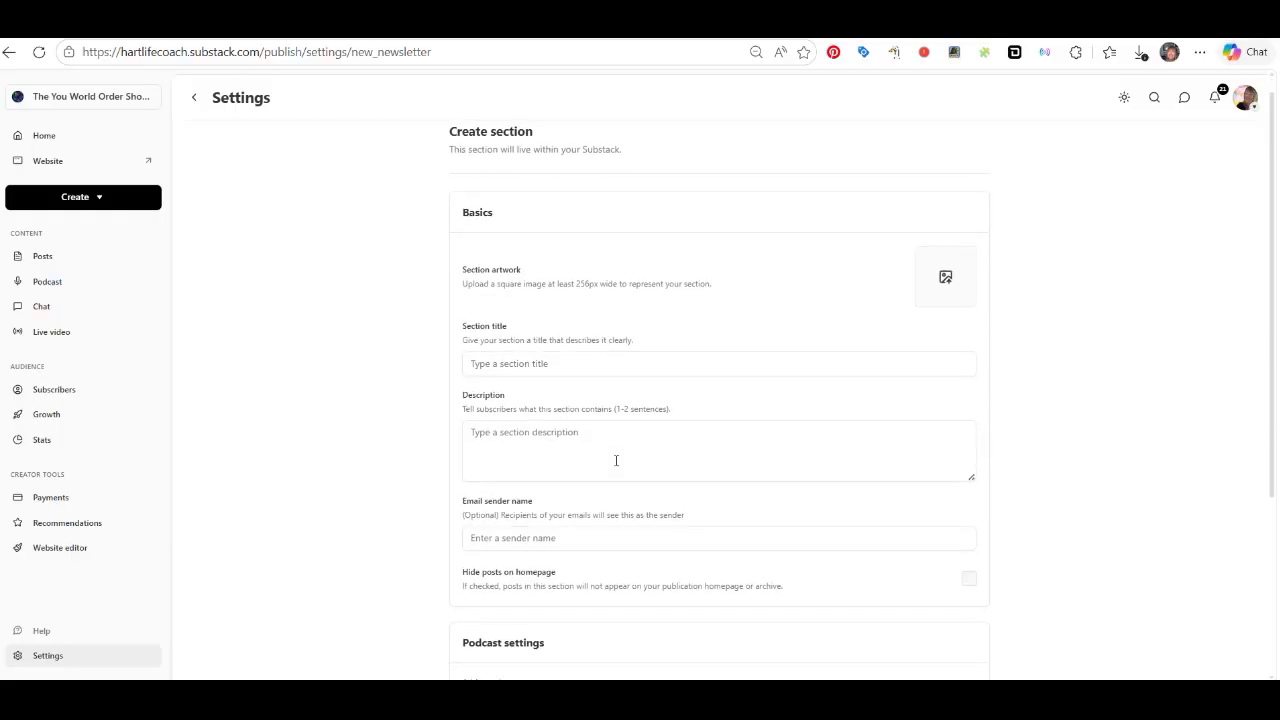
scroll(616, 460, down, 3)
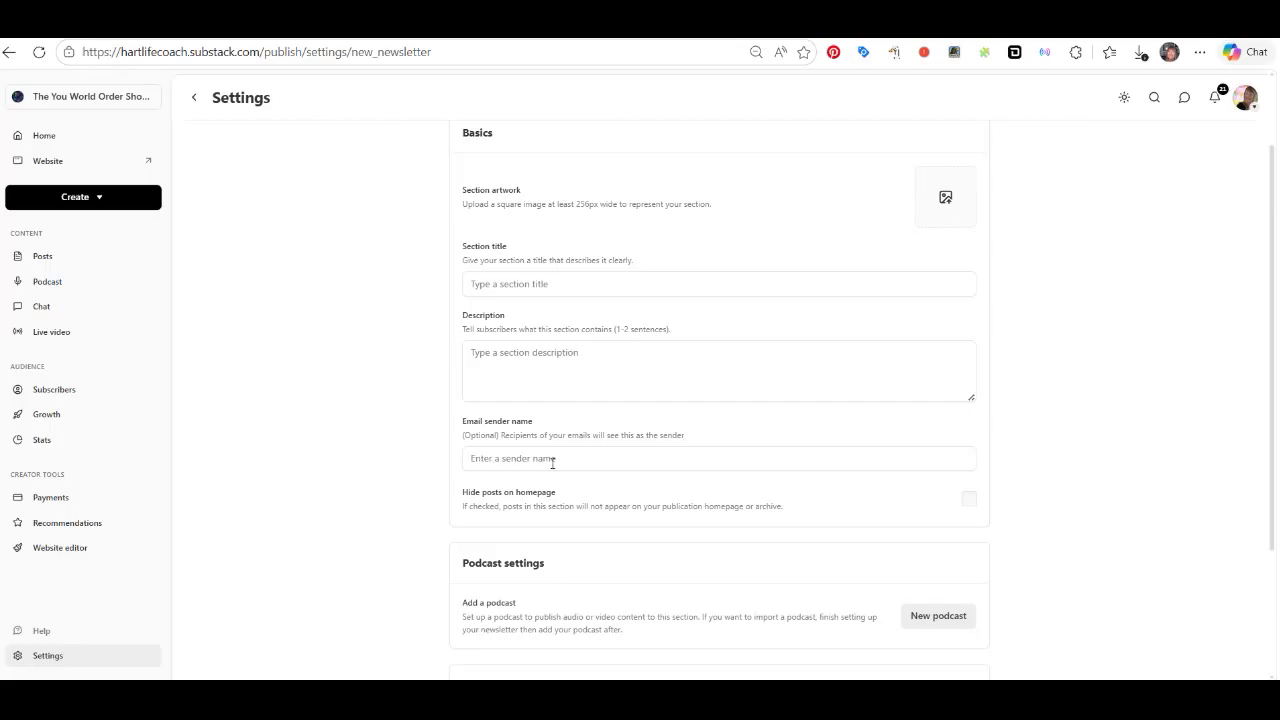
scroll(552, 460, down, 1)
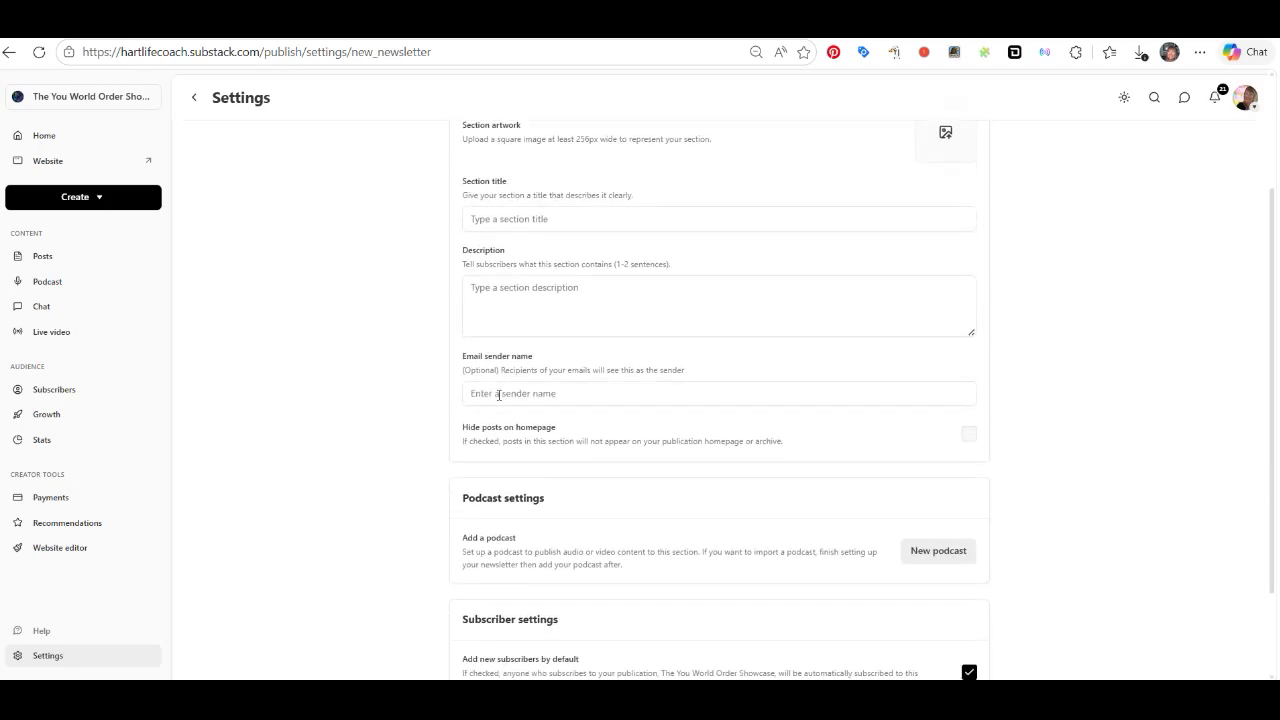
scroll(498, 395, down, 2)
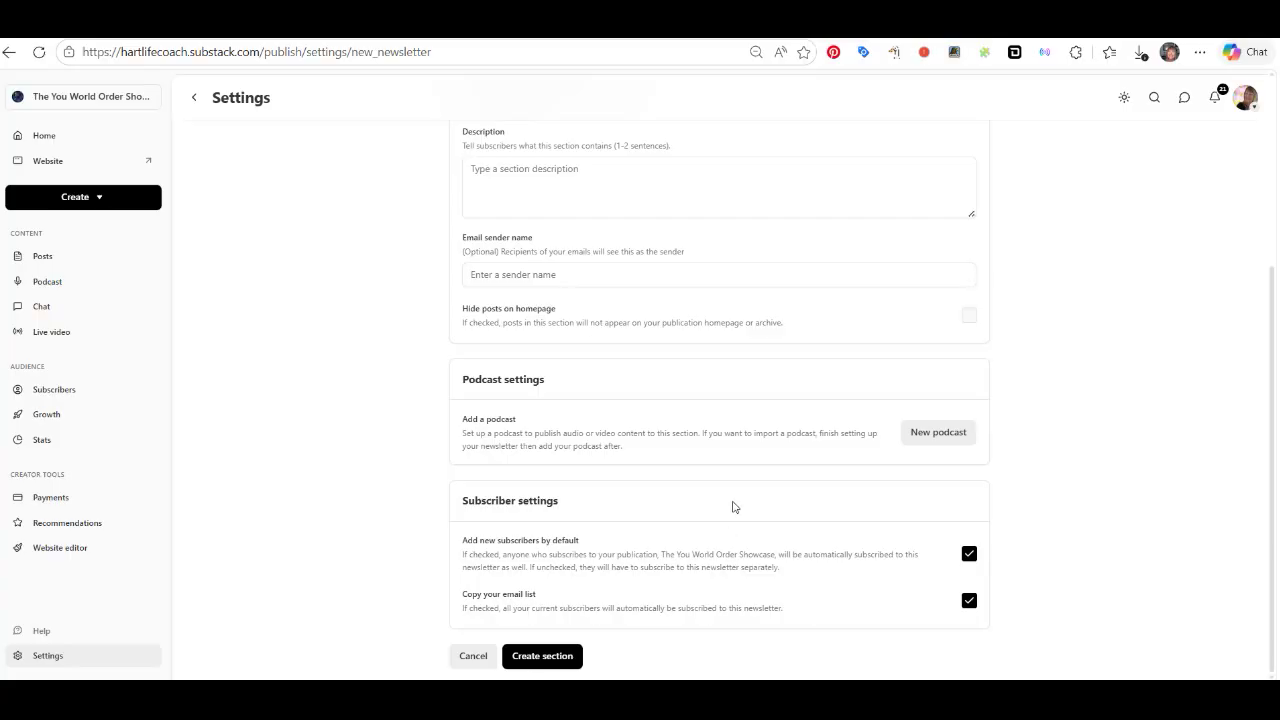
scroll(733, 507, up, 1)
scroll(600, 530, down, 1)
scroll(85, 372, up, 1)
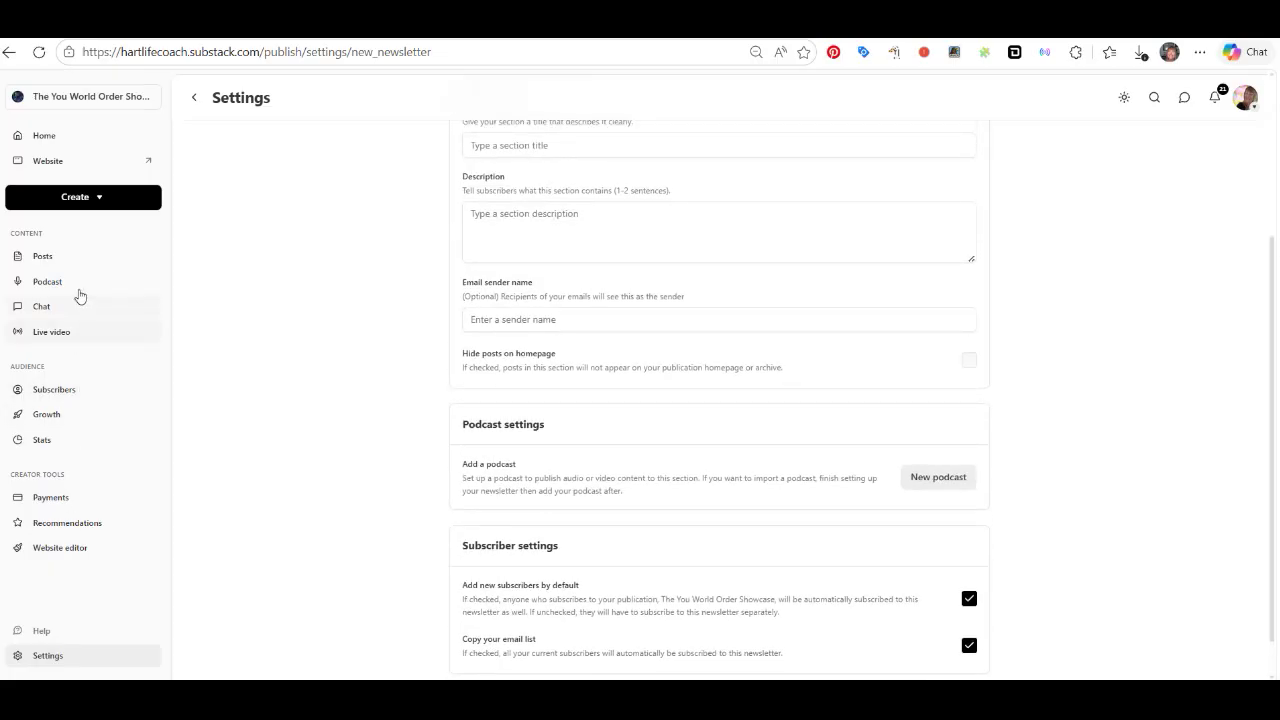
scroll(89, 391, down, 1)
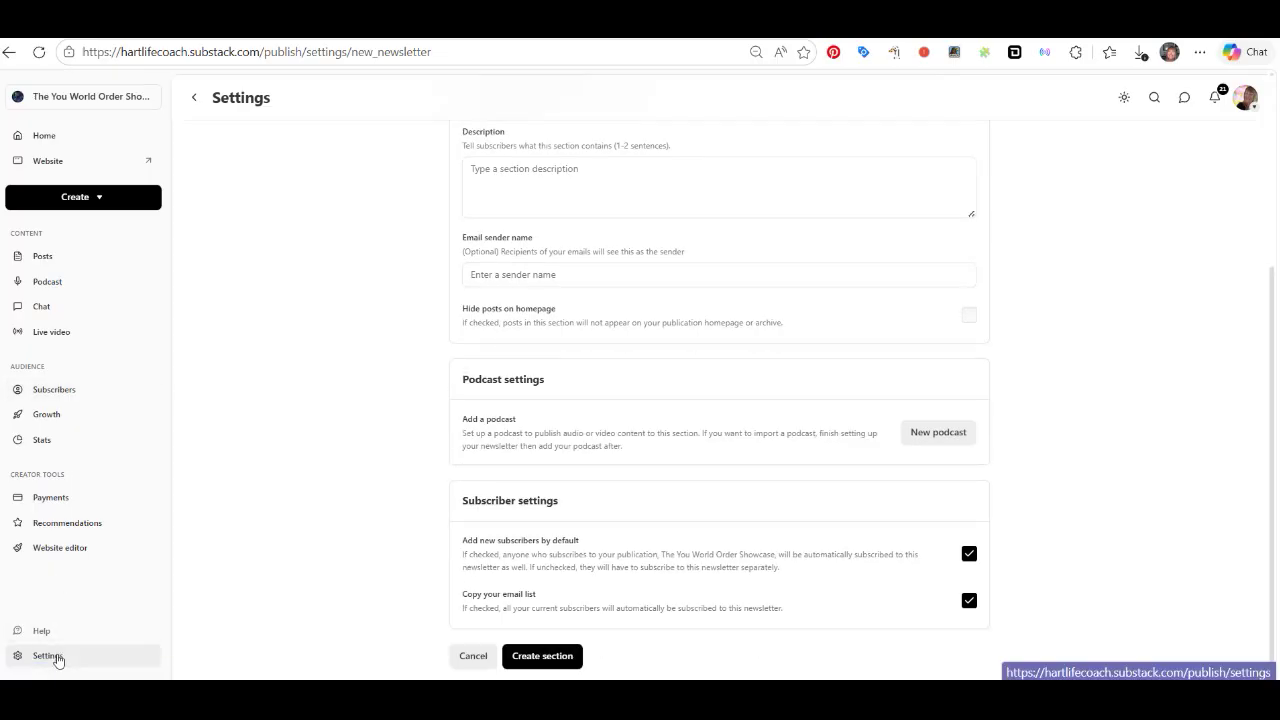
click(476, 658)
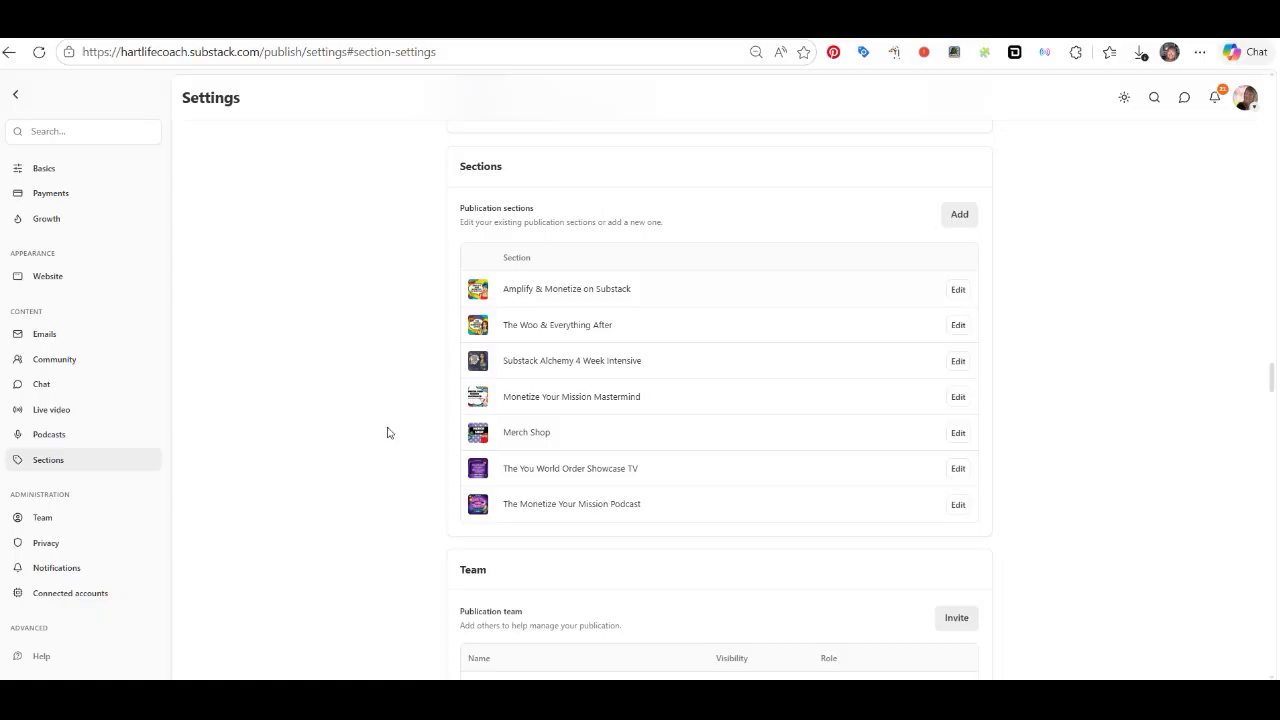
- Look through the publication settings for the Website section and open the theme in the website editor
scroll(387, 432, up, 10)
scroll(387, 432, up, 15)
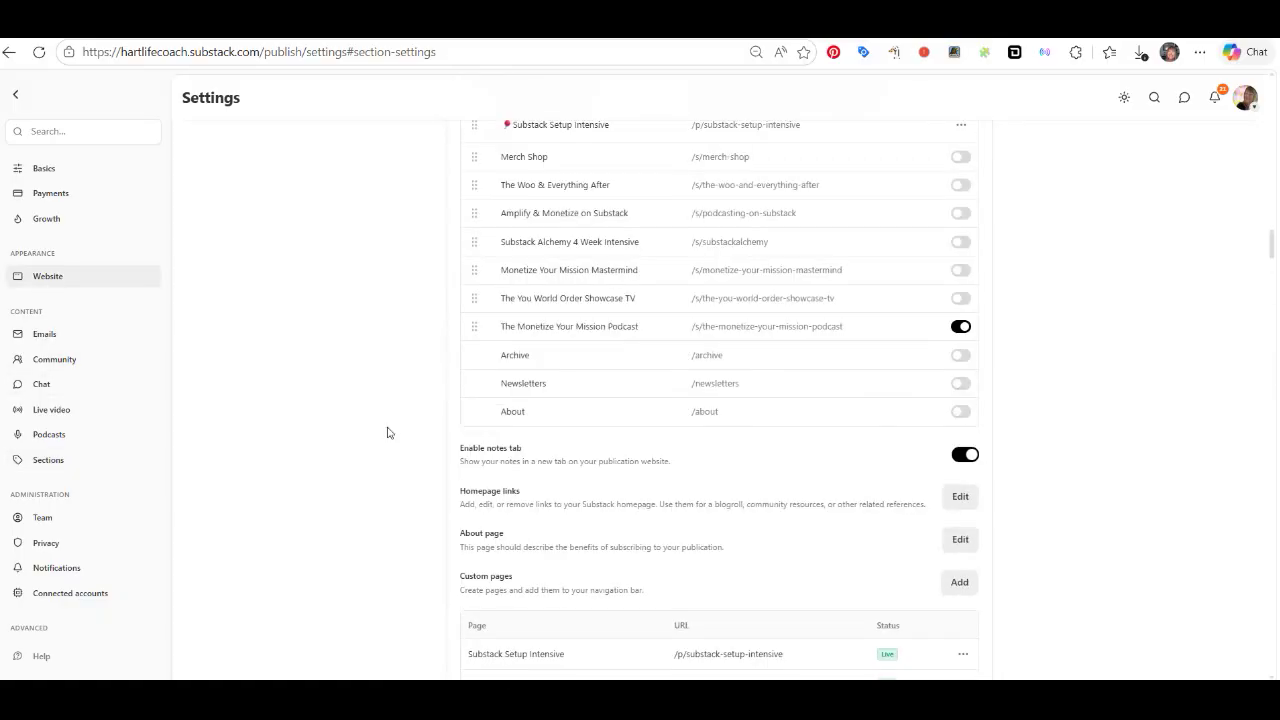
scroll(387, 432, up, 15)
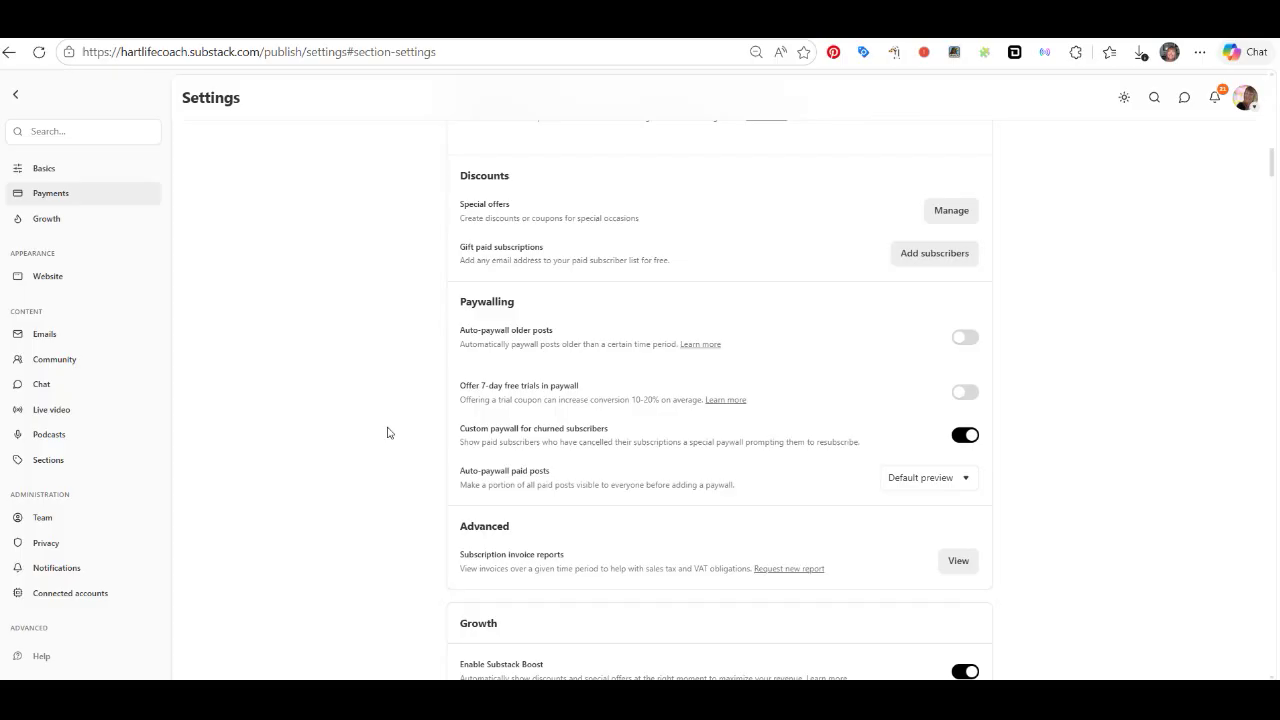
scroll(387, 432, up, 6)
scroll(387, 432, down, 5)
scroll(387, 432, down, 2)
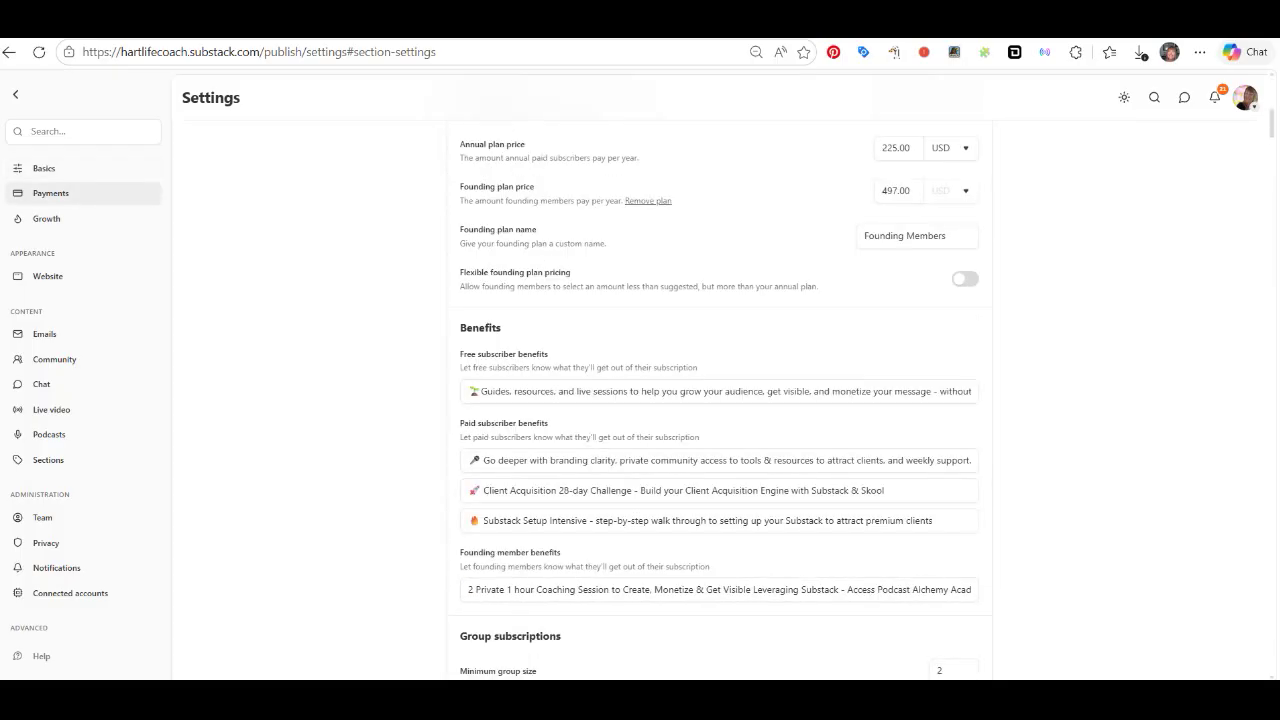
click(44, 287)
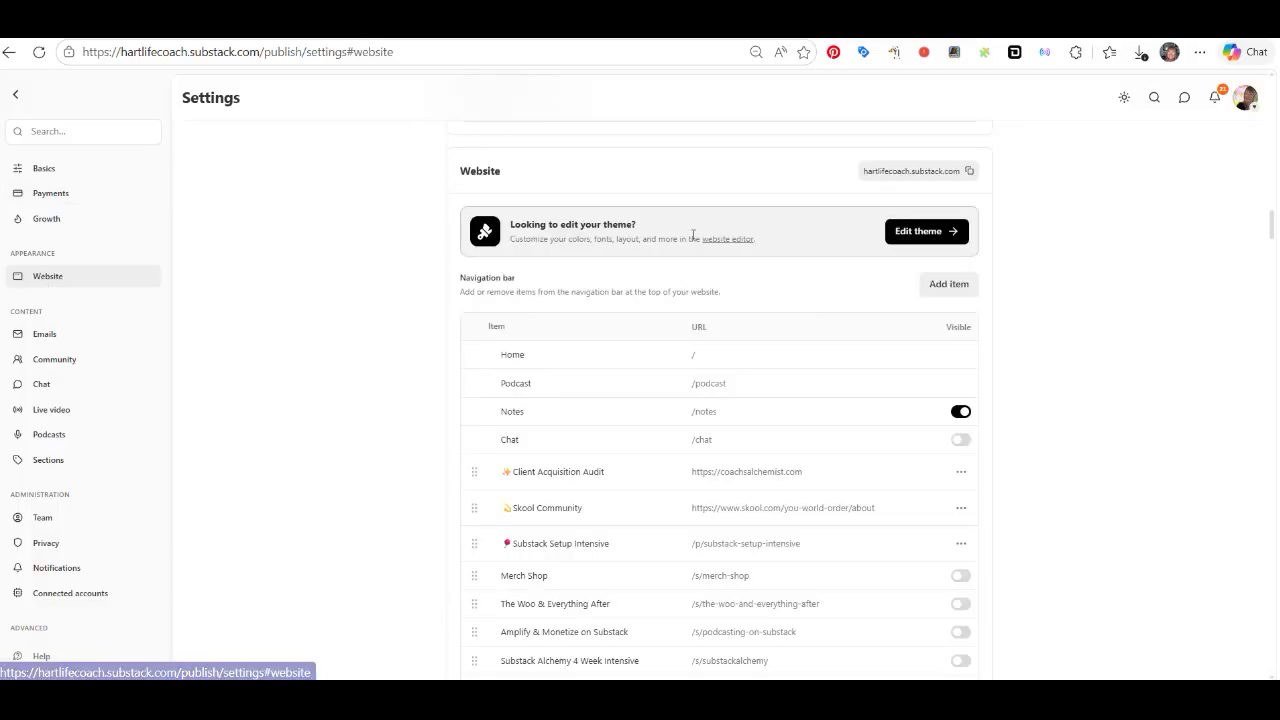
click(907, 241)
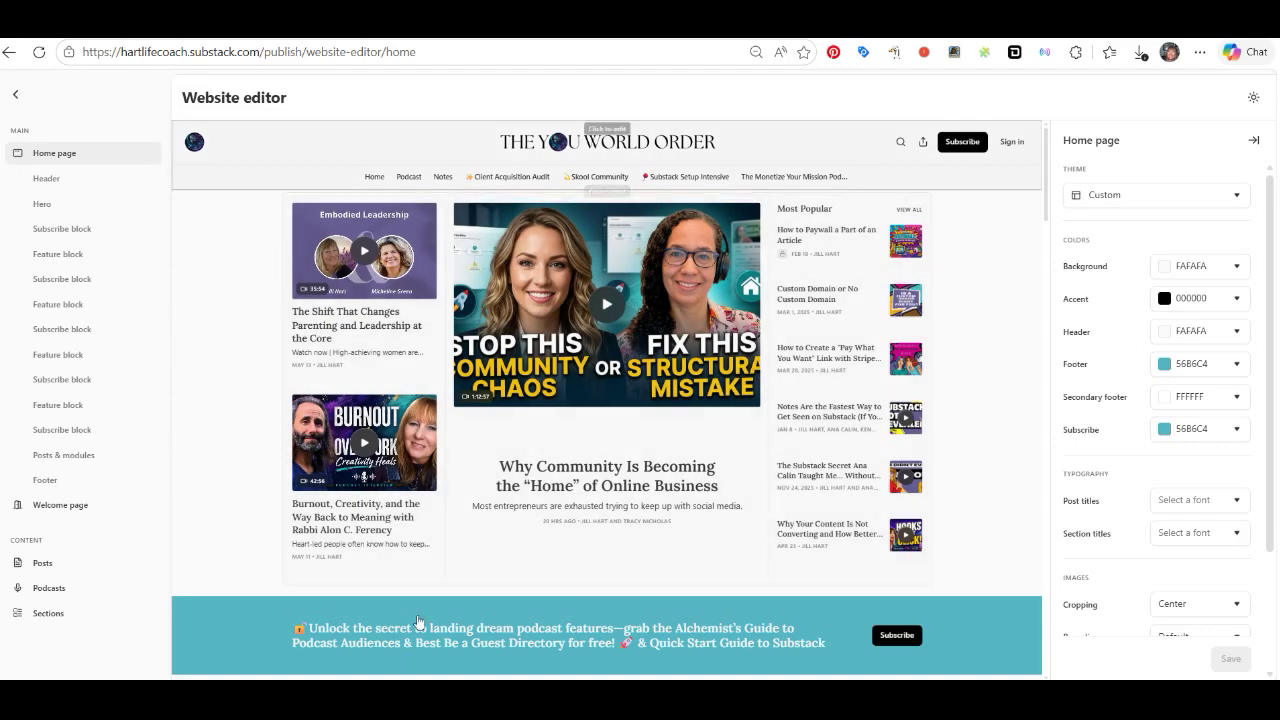
- Examine how the publication's sections appear as feature blocks between the subscribe blocks in the home page preview
click(110, 312)
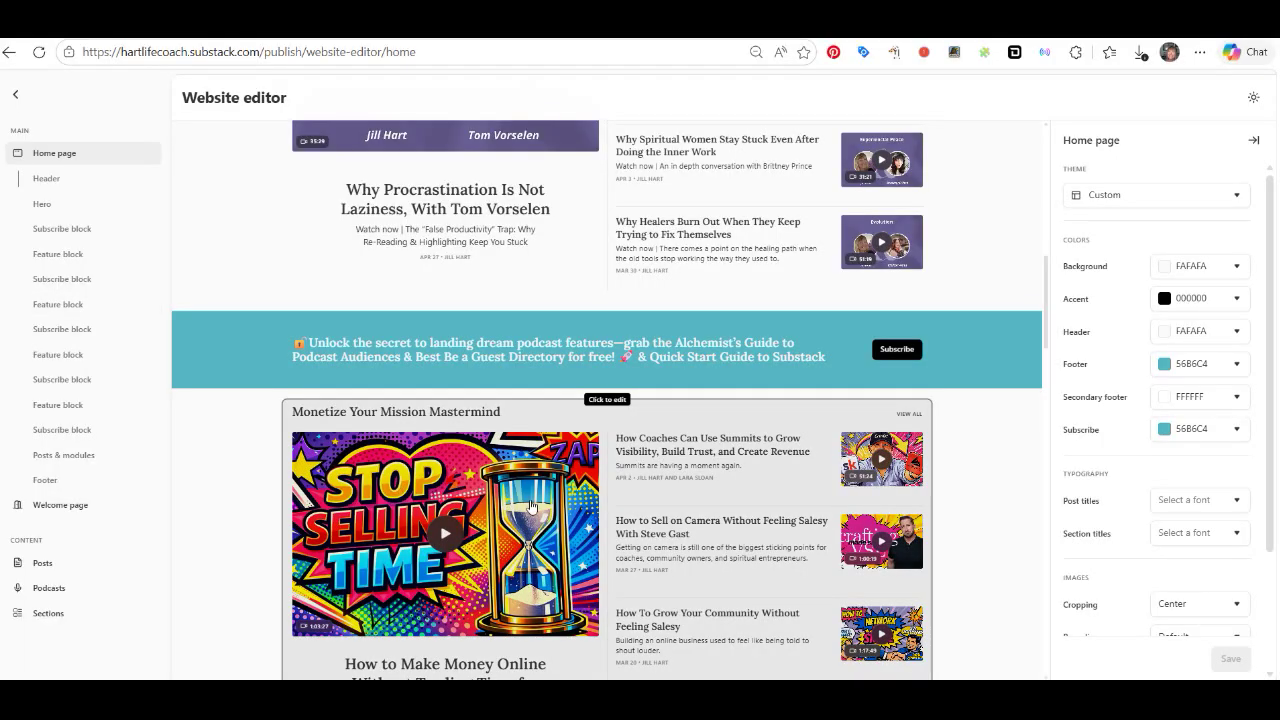
scroll(531, 507, down, 1)
scroll(531, 507, down, 5)
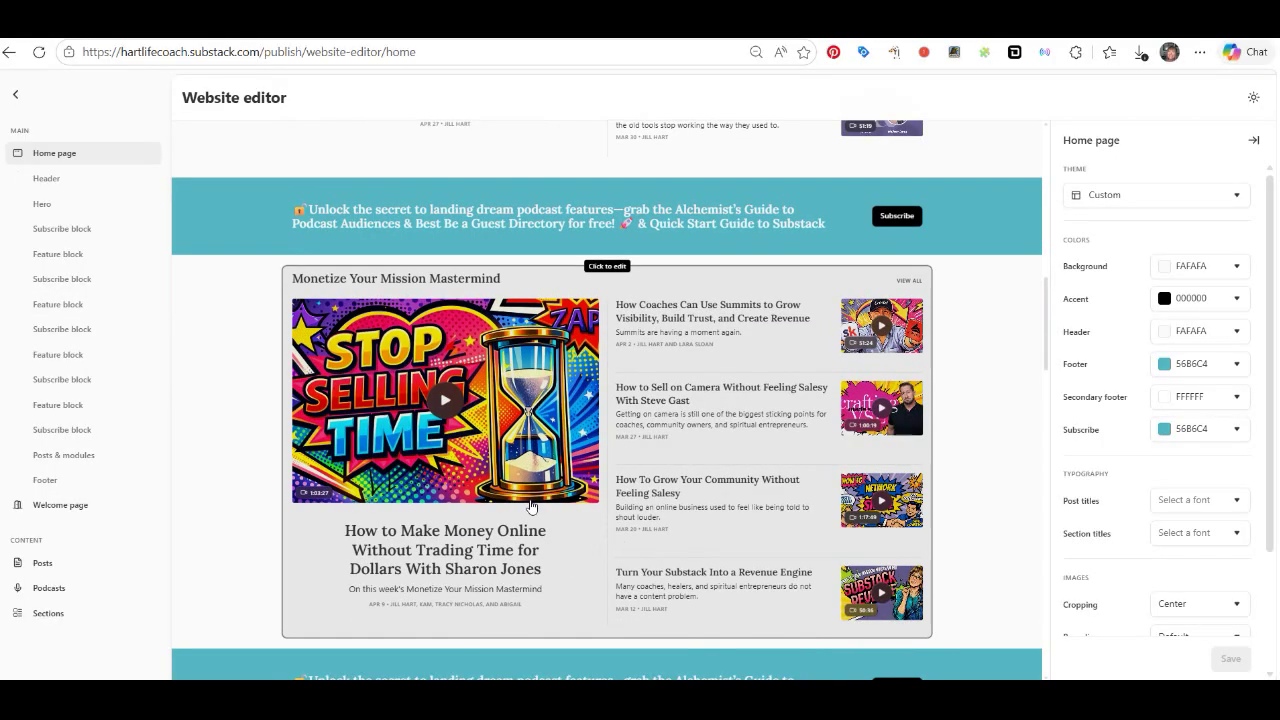
scroll(531, 507, down, 2)
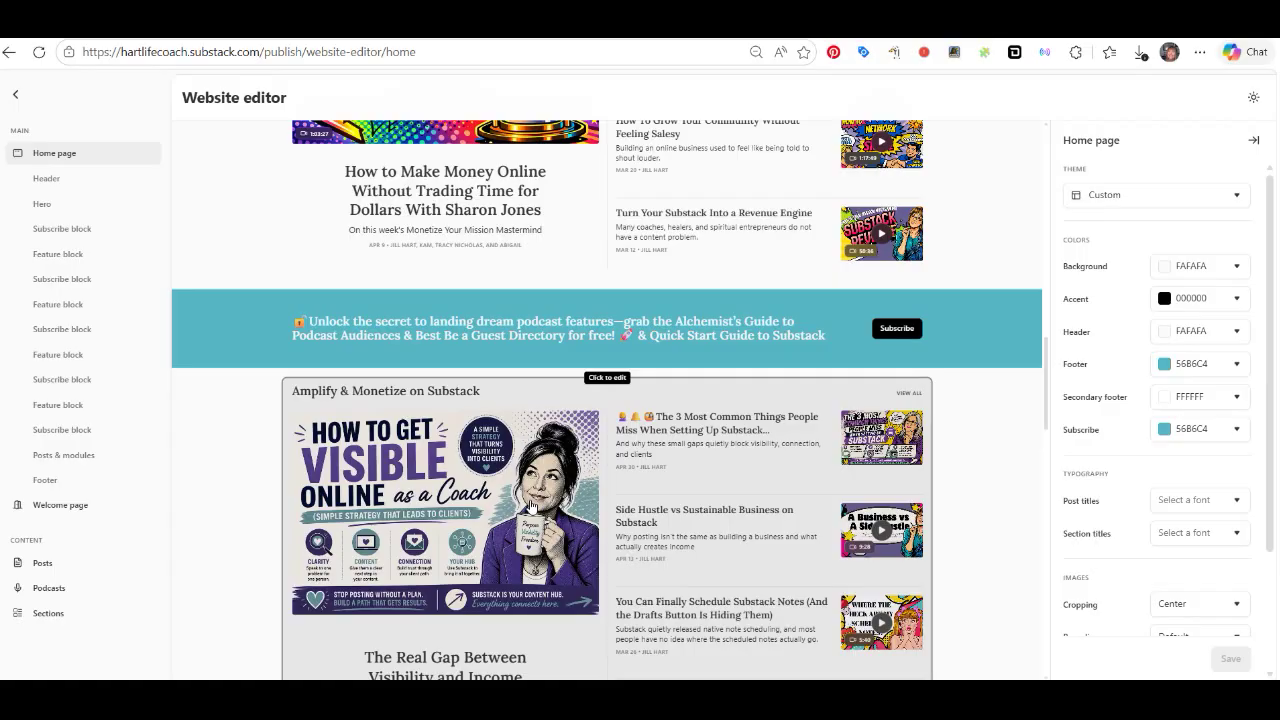
scroll(531, 507, down, 3)
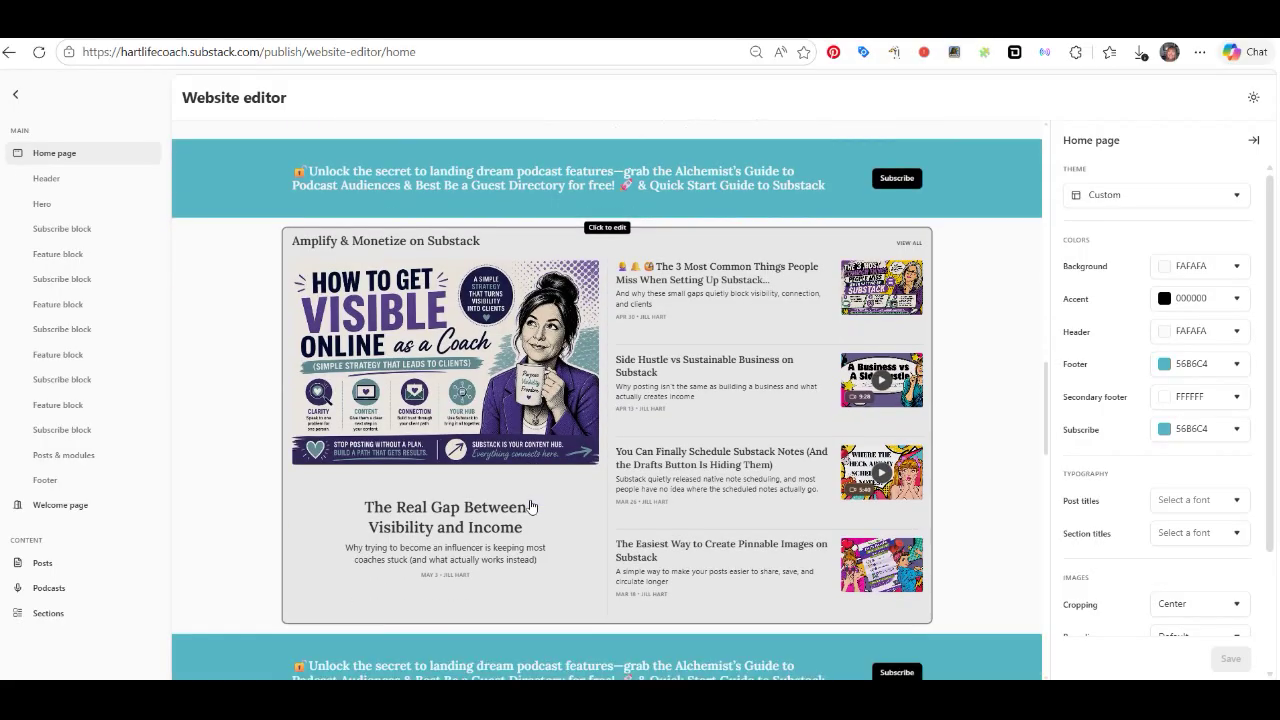
scroll(531, 507, up, 2)
scroll(531, 507, down, 5)
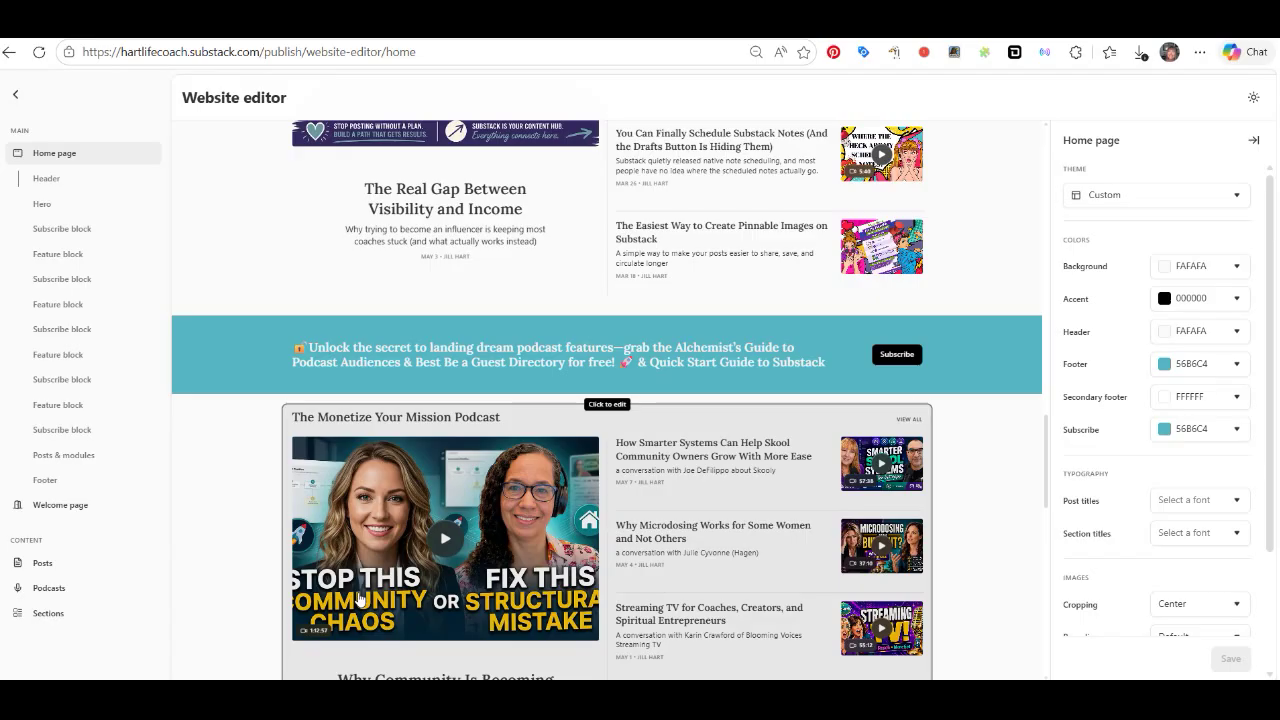
scroll(360, 598, down, 2)
scroll(360, 599, up, 12)
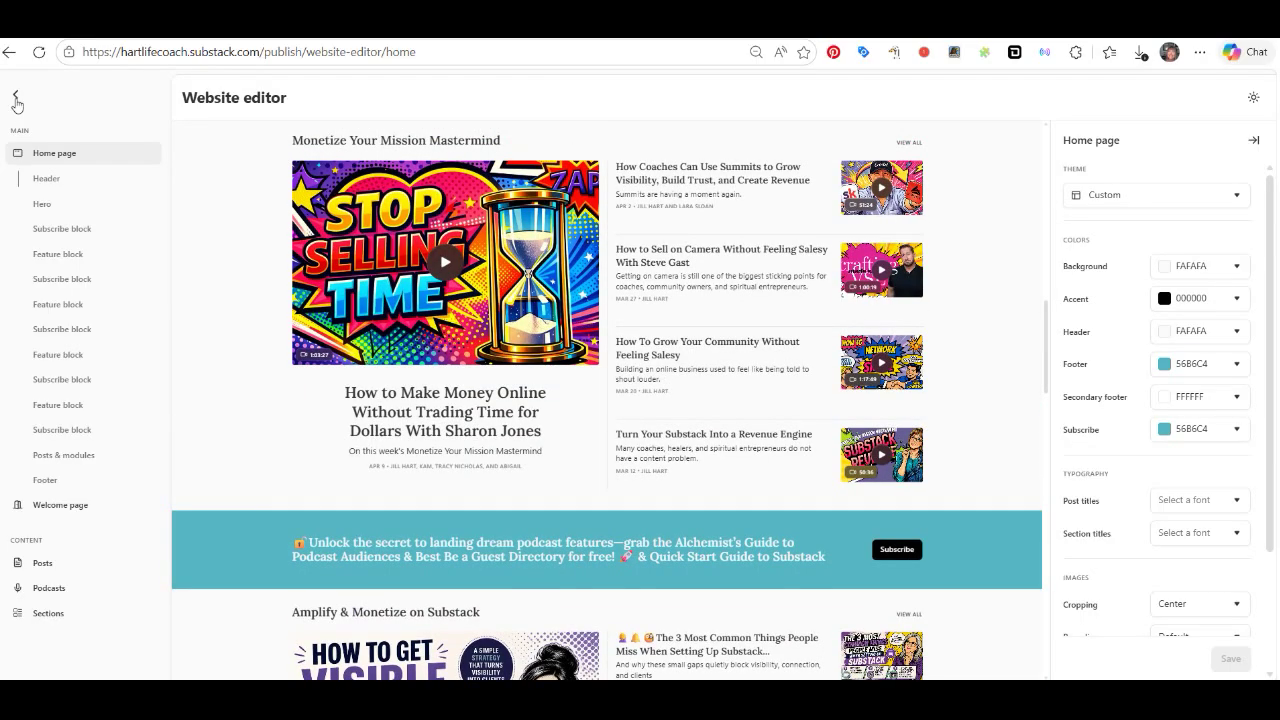
- Leave the website editor and reopen the publication settings to view the basics and payment plans
click(15, 99)
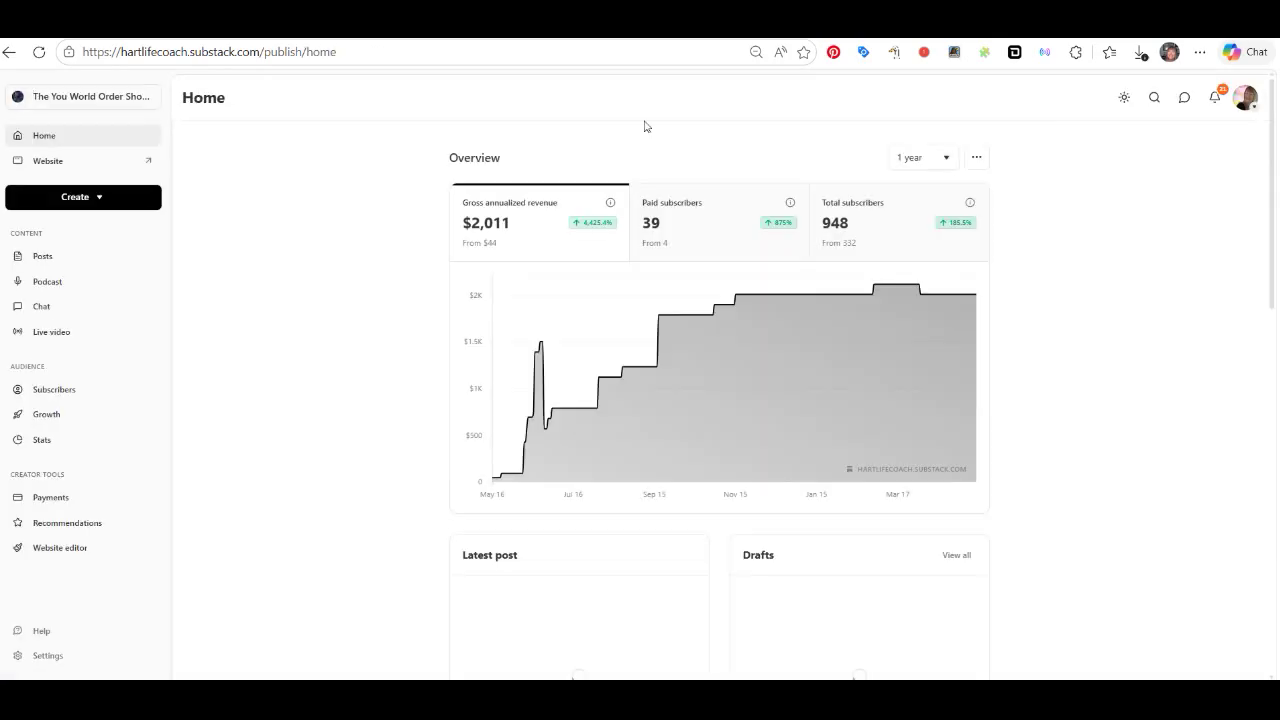
scroll(492, 240, down, 12)
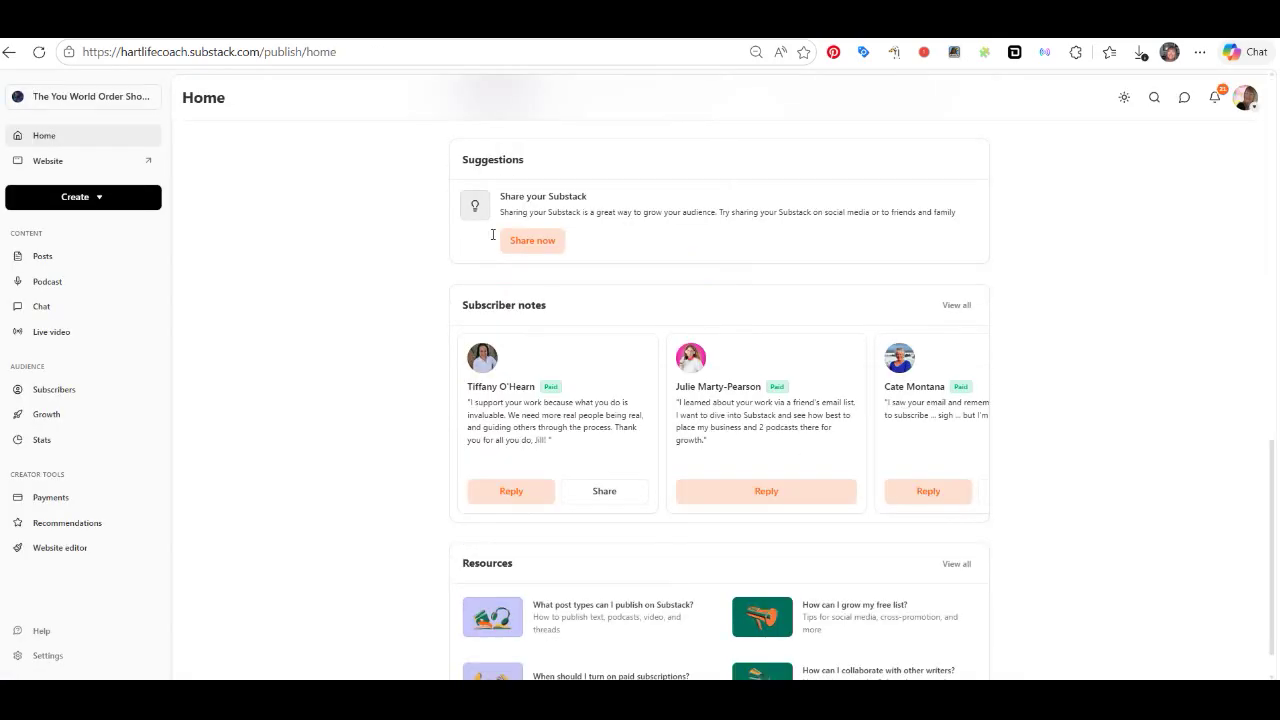
click(52, 655)
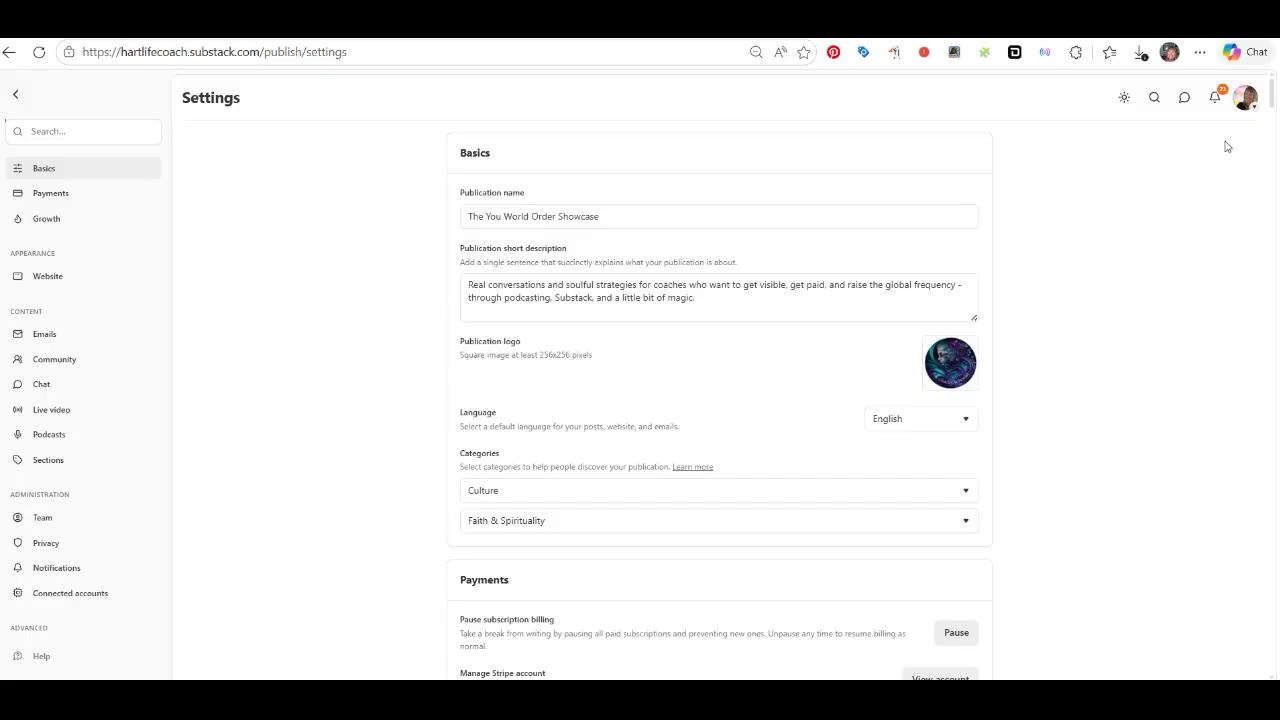
scroll(1228, 144, down, 3)
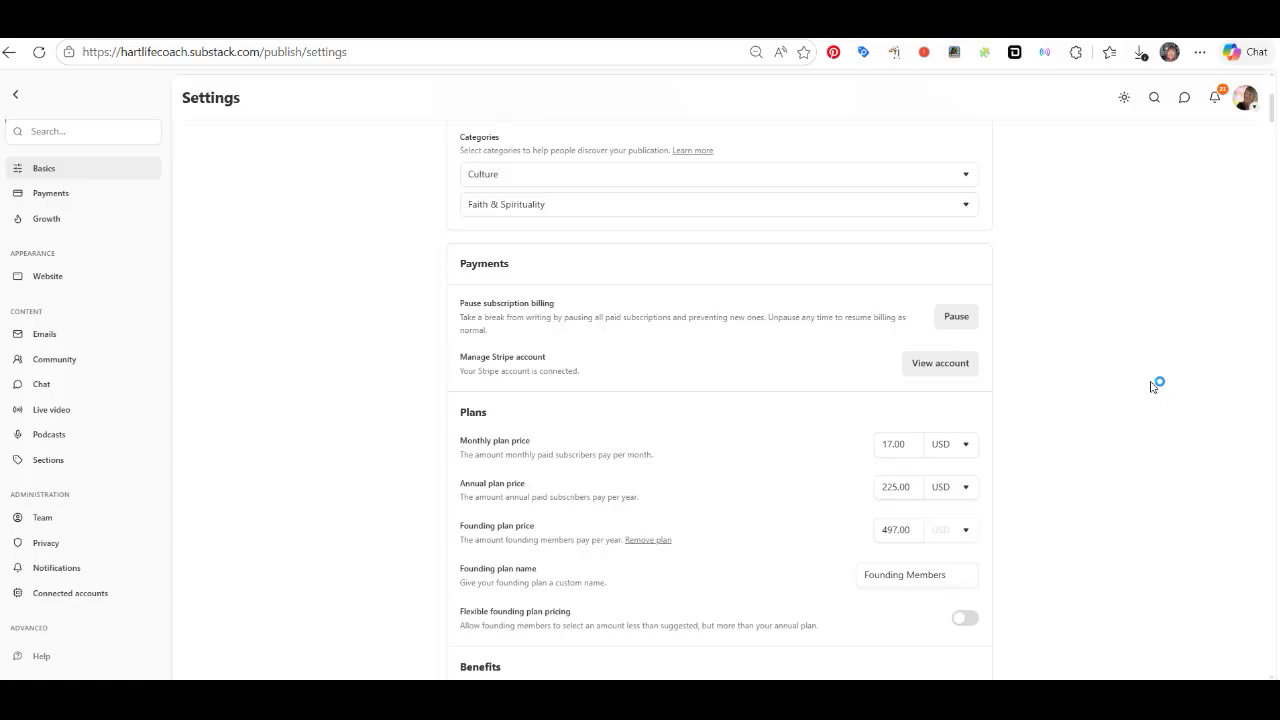
- Open the account's own public profile page and look through its activity feed
click(1245, 104)
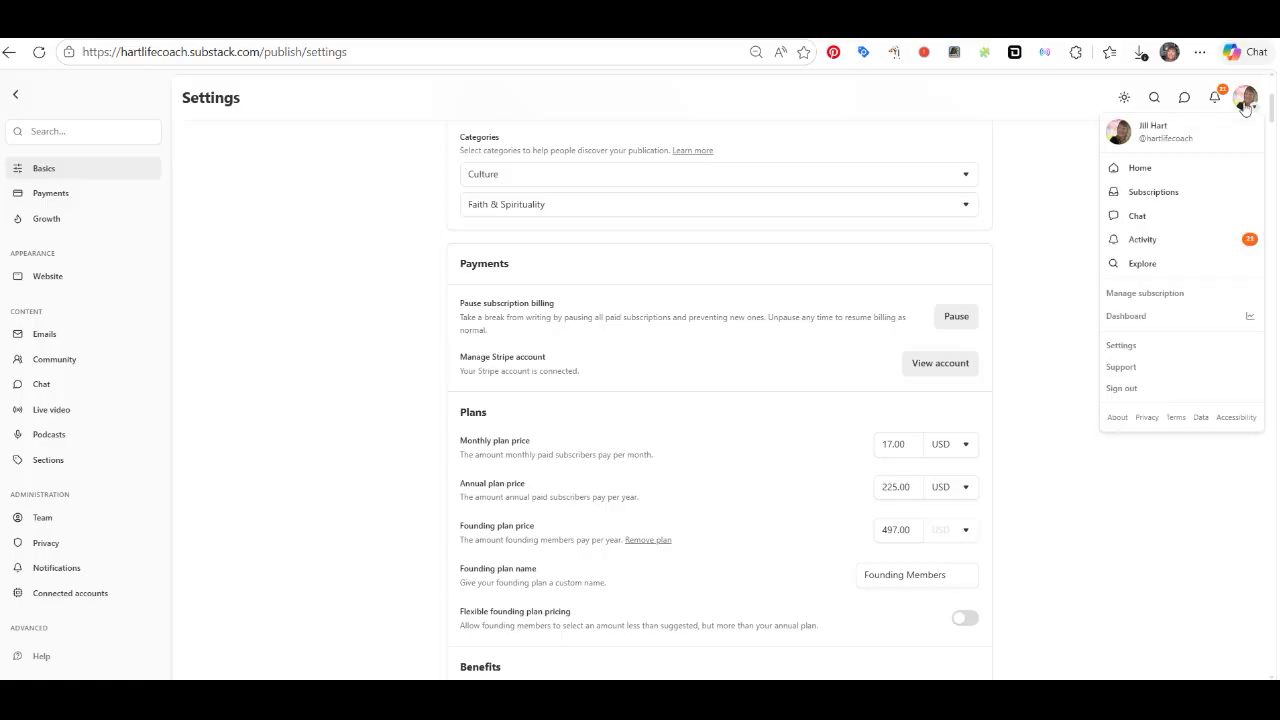
click(1178, 142)
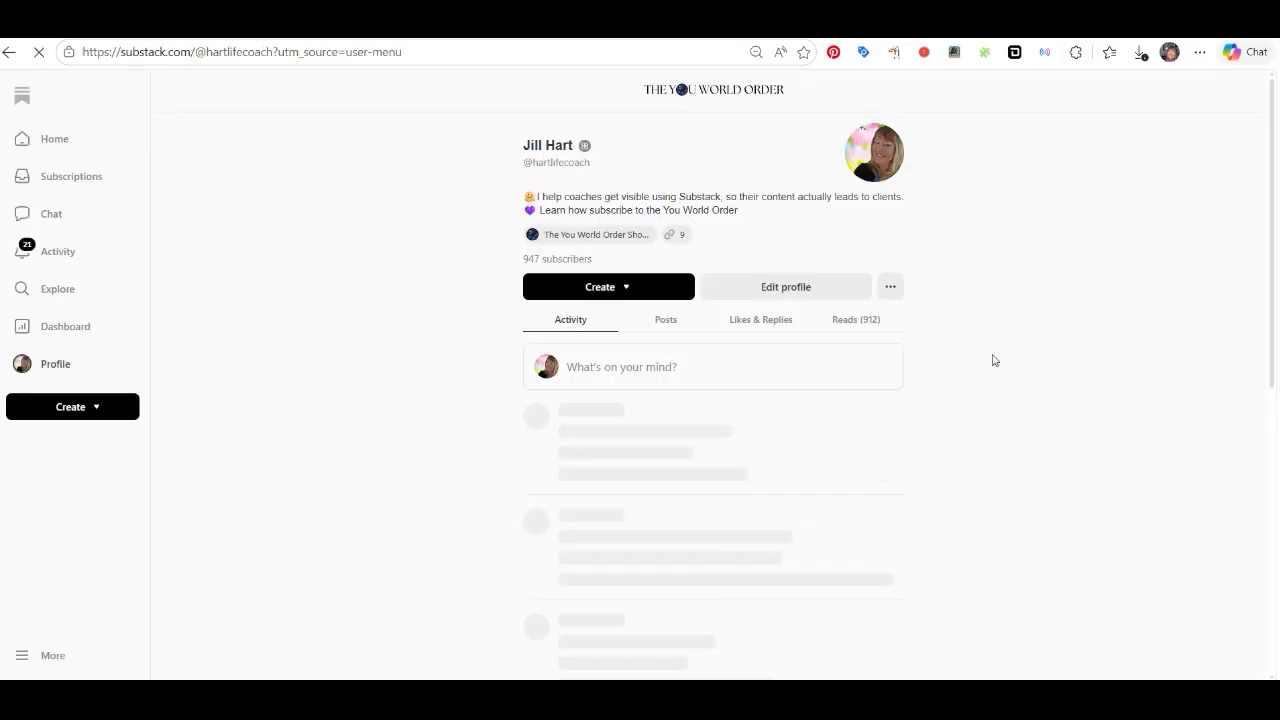
scroll(988, 358, down, 1)
scroll(1052, 392, down, 2)
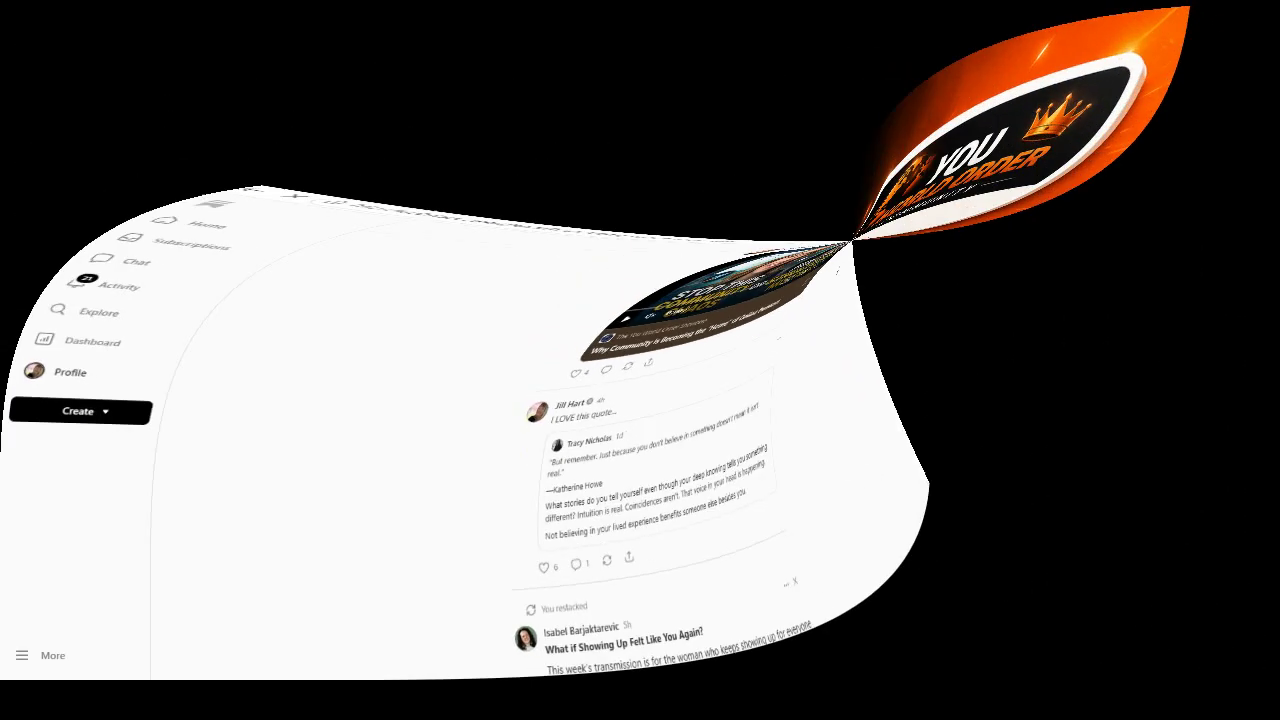